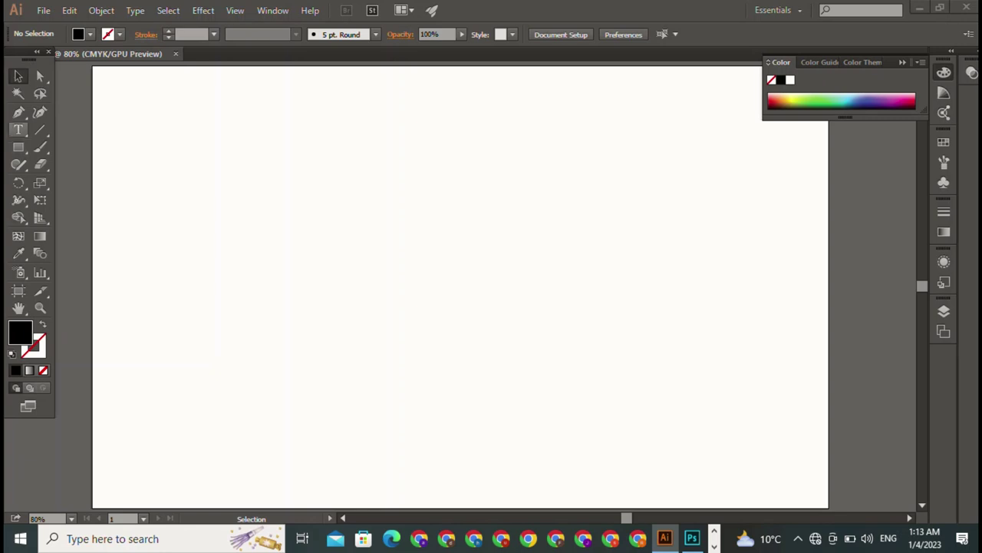
Step: Type a letter M near the top-left of the artboard
left_click(19, 130)
left_click(214, 113)
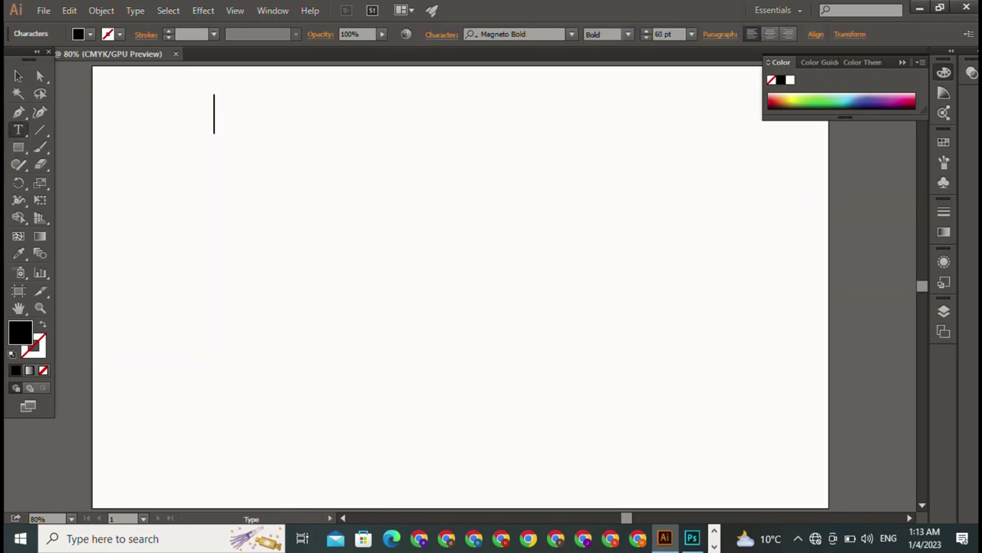
type("M")
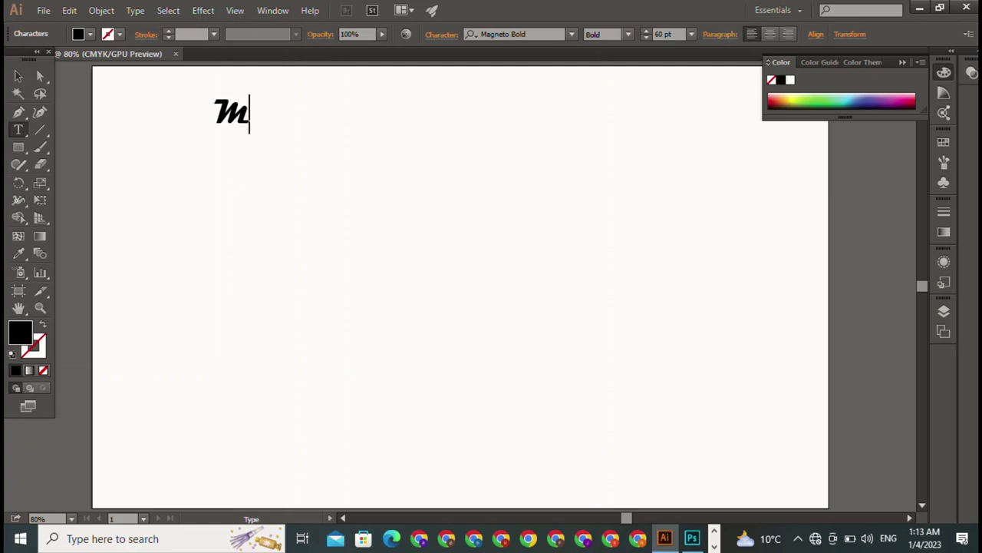
key("Escape")
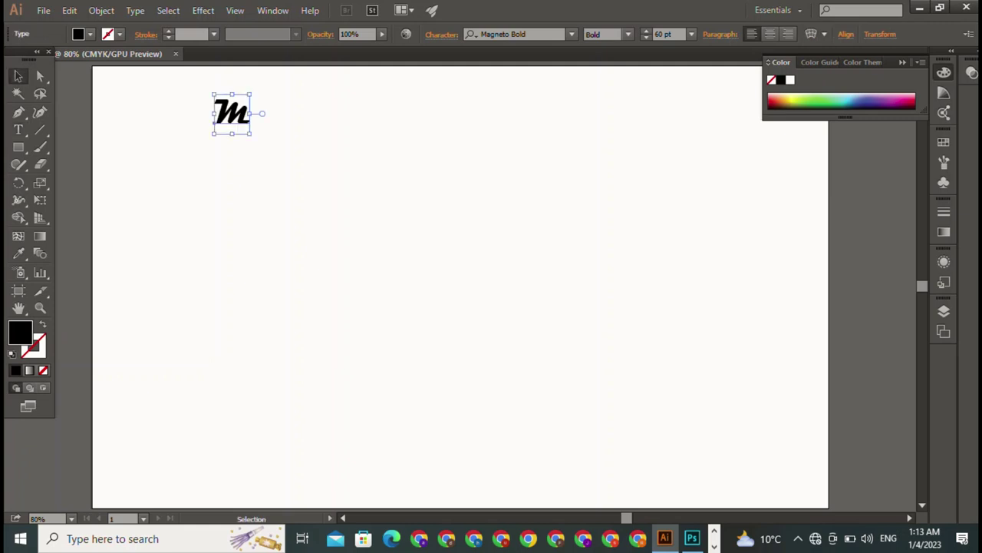
Step: Try Lost Sunset on the M, then set it back to Magneto Bold
left_click(571, 34)
left_click(538, 181)
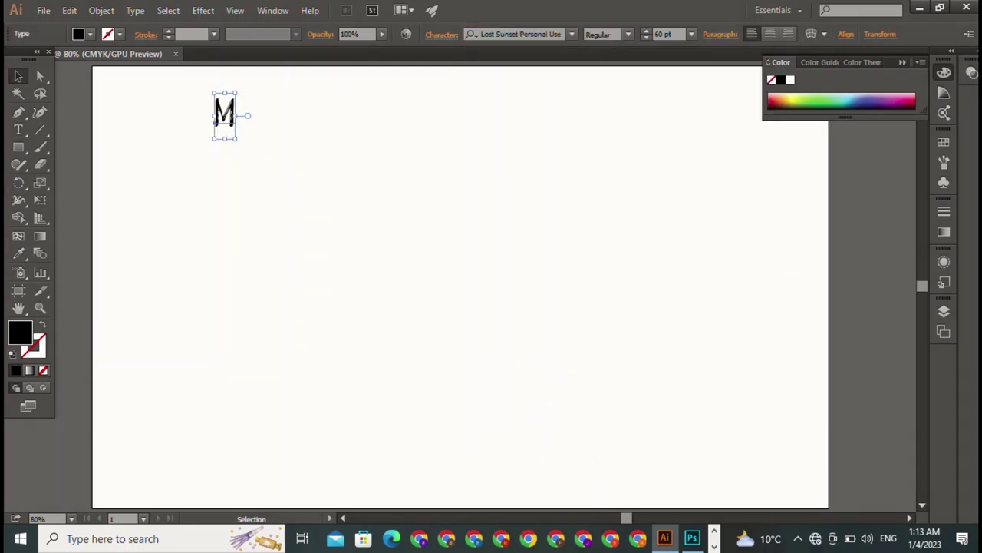
left_click(571, 34)
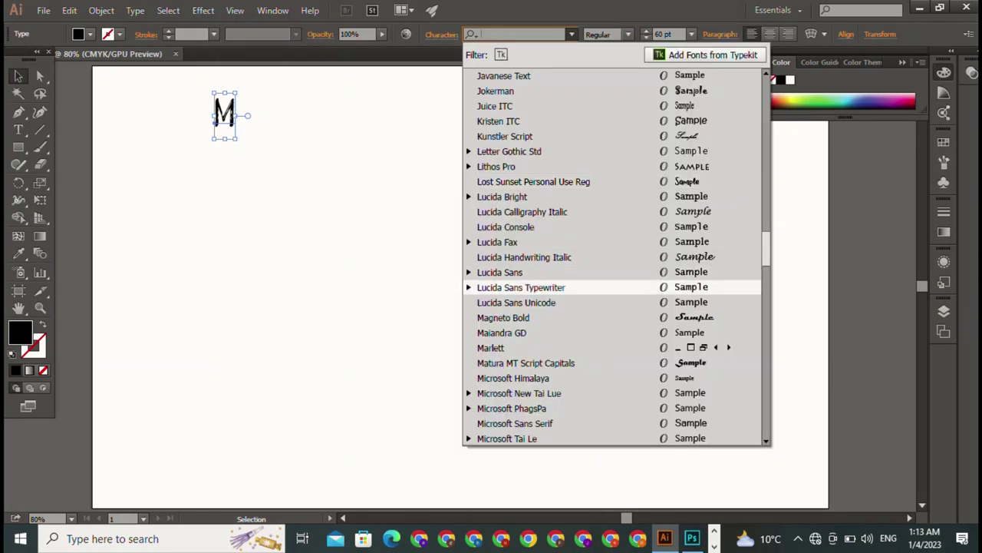
left_click(506, 315)
left_click(571, 34)
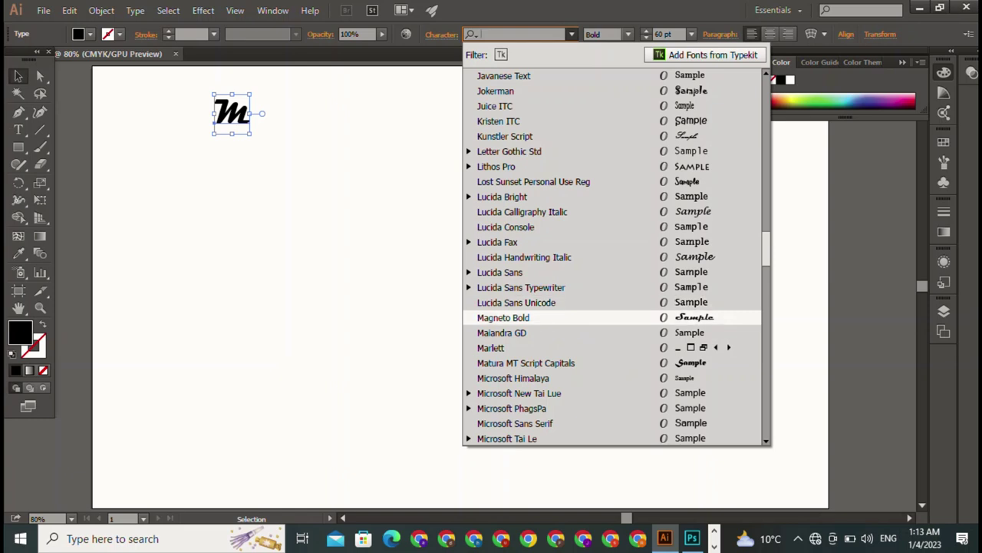
key("Escape")
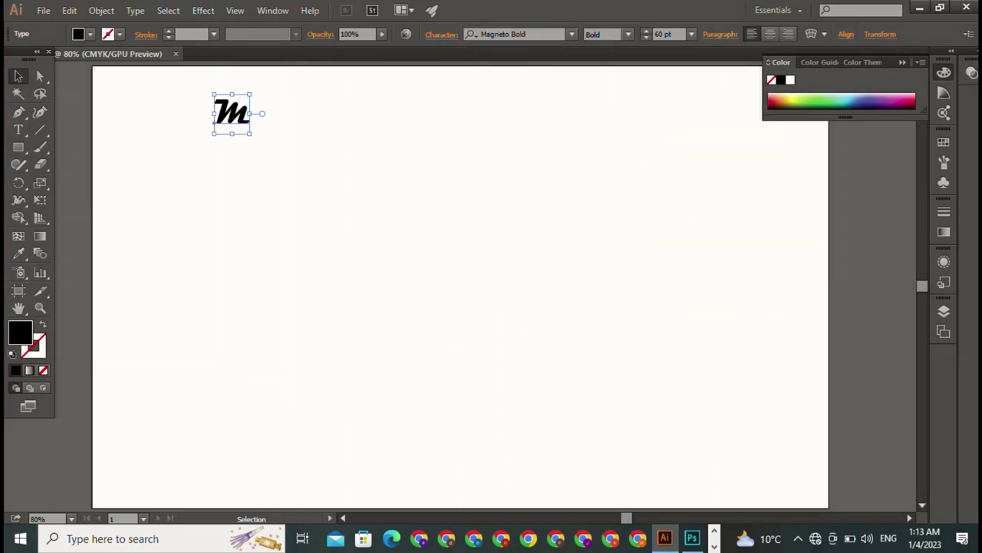
Step: Try Matura MT Script Capitals, then Niagara Engraved on the M
left_click(571, 34)
left_click(522, 362)
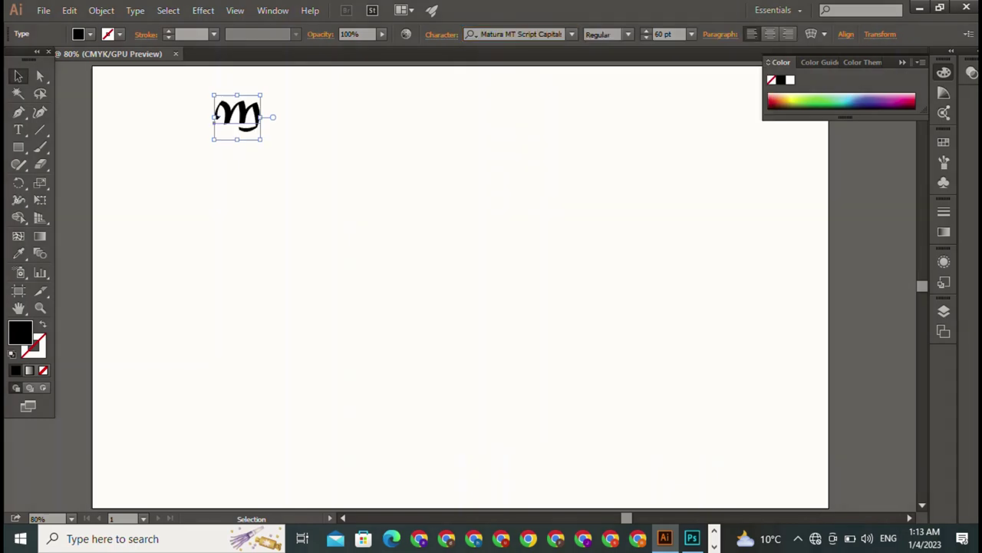
left_click(571, 34)
scroll(614, 254, "down", 2)
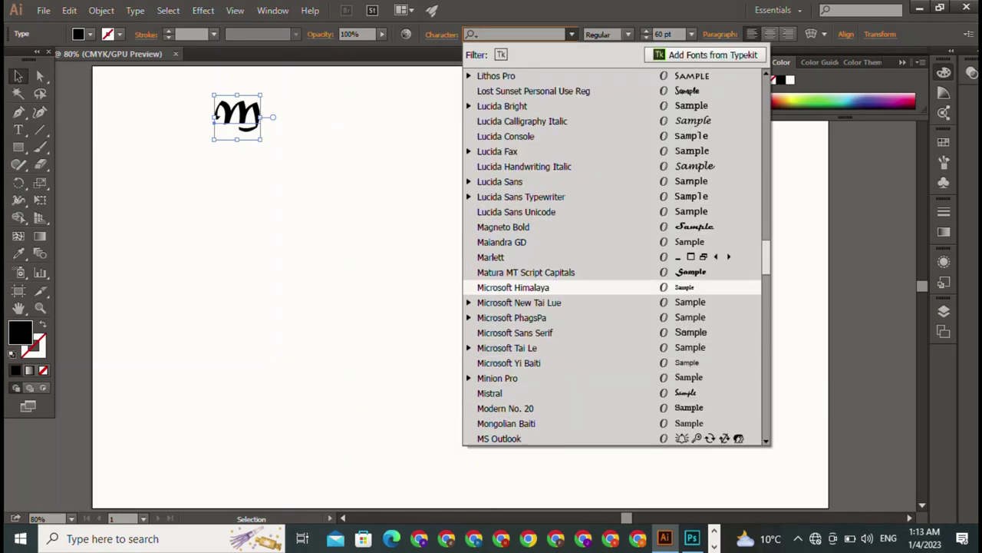
scroll(614, 253, "down", 4)
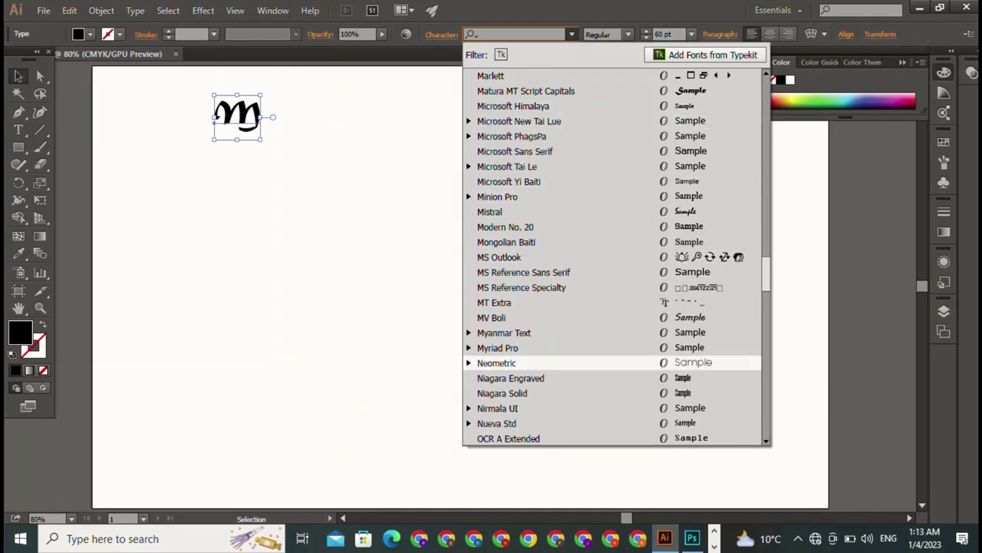
scroll(575, 261, "down", 2)
left_click(510, 287)
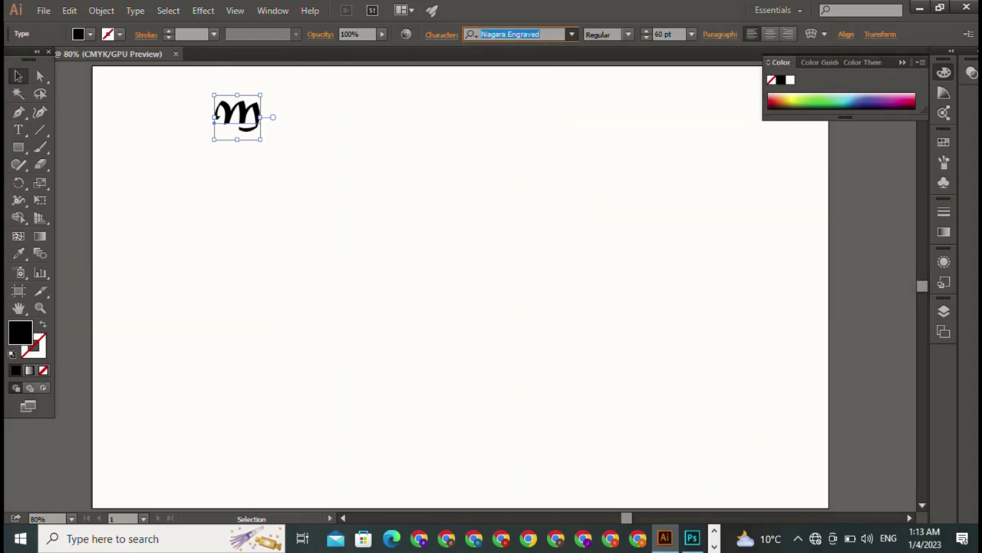
Step: Try Onyx, then Palace Script MT on the M
left_click(571, 33)
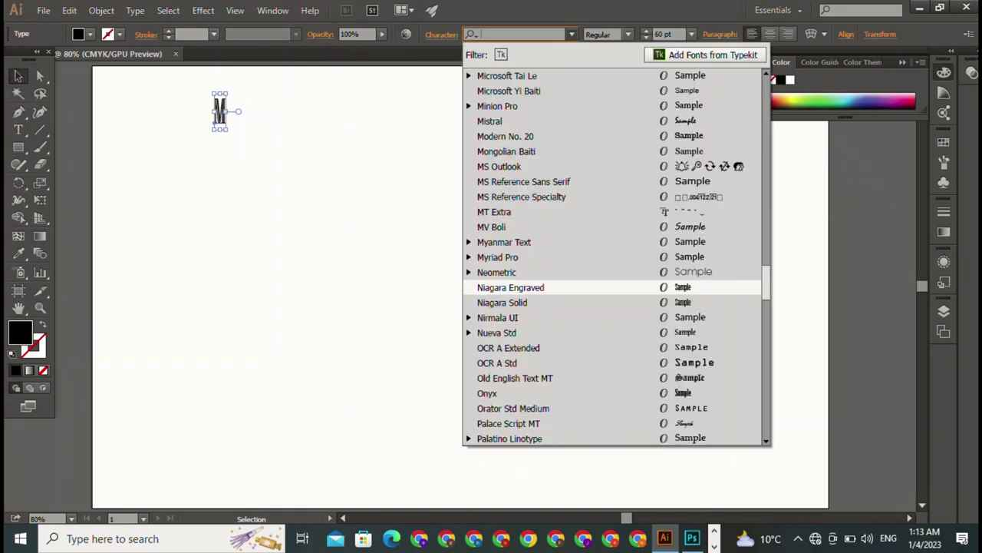
left_click(522, 390)
key("Return")
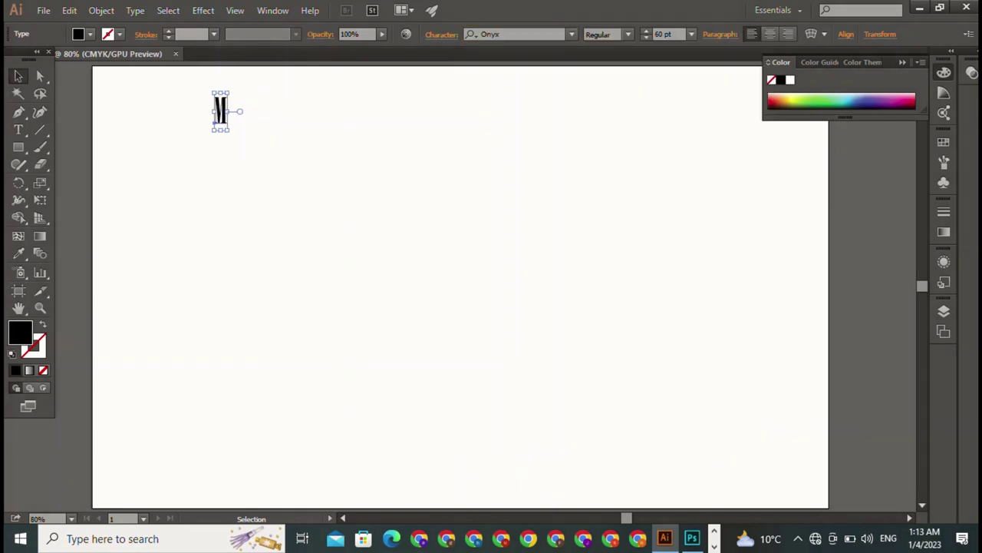
left_click(571, 34)
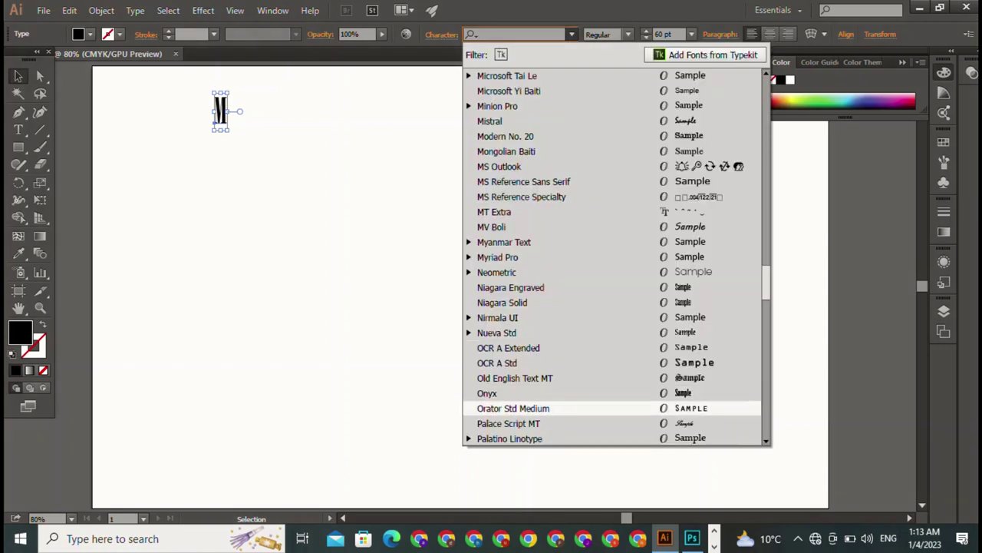
key("BackSpace")
type("P")
key("Return")
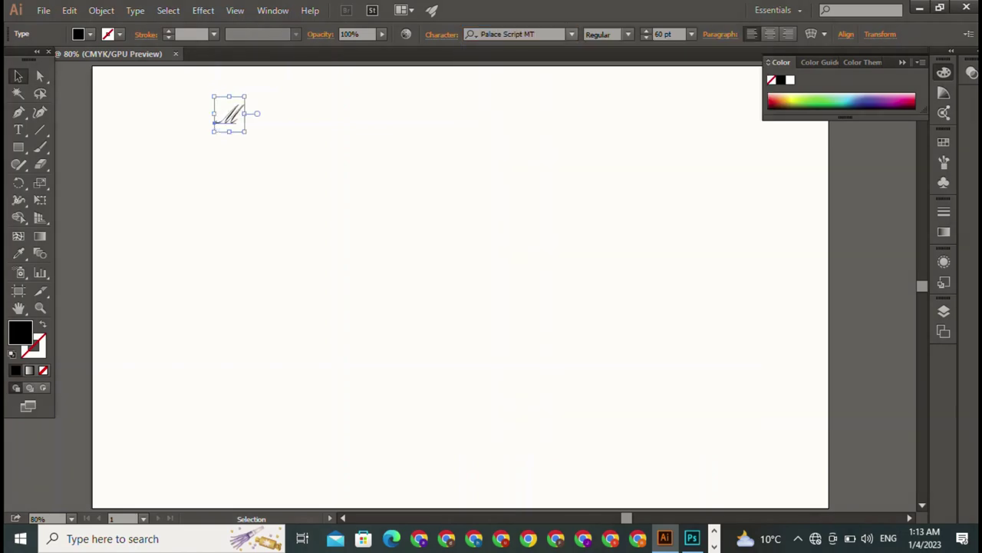
Step: Set the M's font to Papyrus
left_click(571, 33)
key("BackSpace")
key("Down")
key("Down")
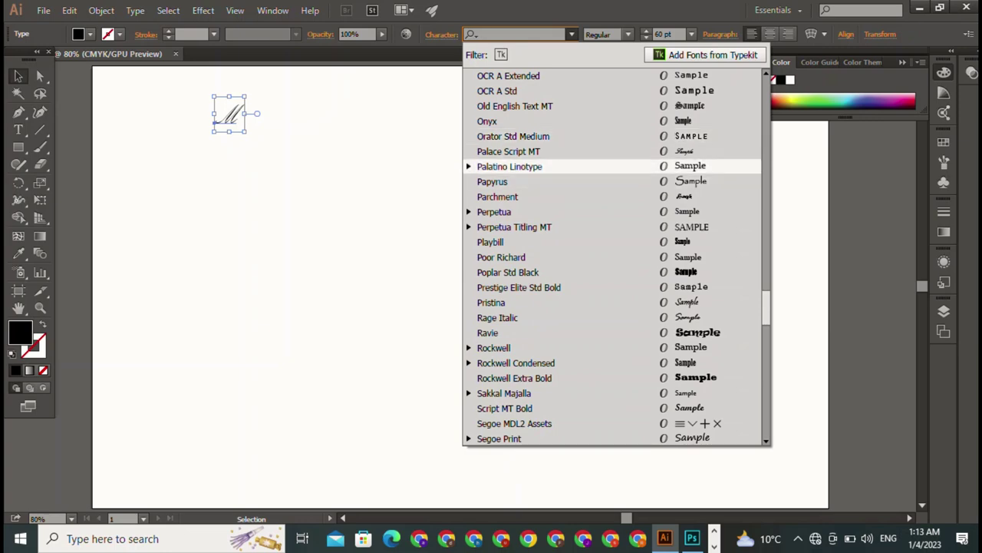
key("Down")
key("Return")
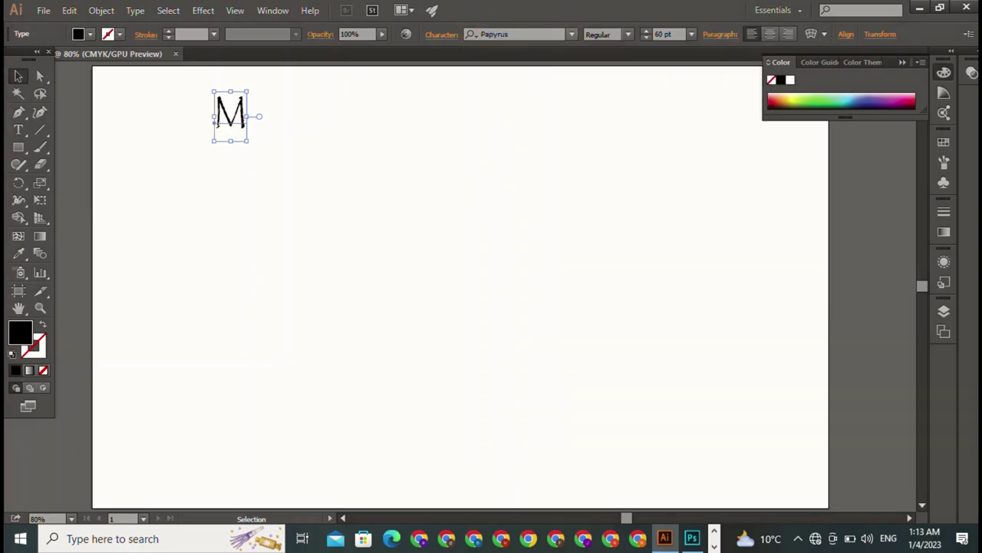
Step: Browse further through the font list without changing the M's font
left_click(571, 34)
scroll(614, 253, "down", 3)
scroll(614, 253, "down", 3)
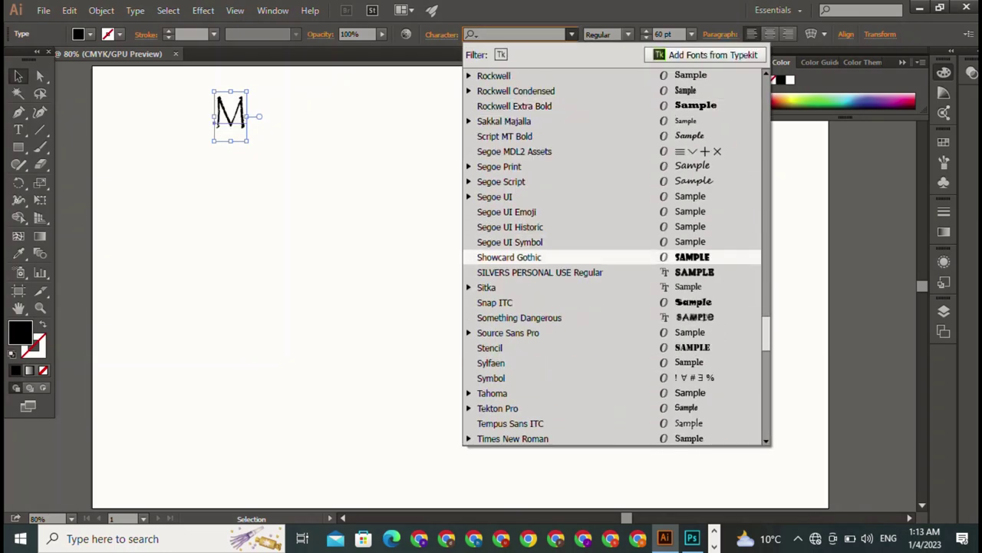
scroll(537, 317, "down", 5)
scroll(537, 337, "up", 6)
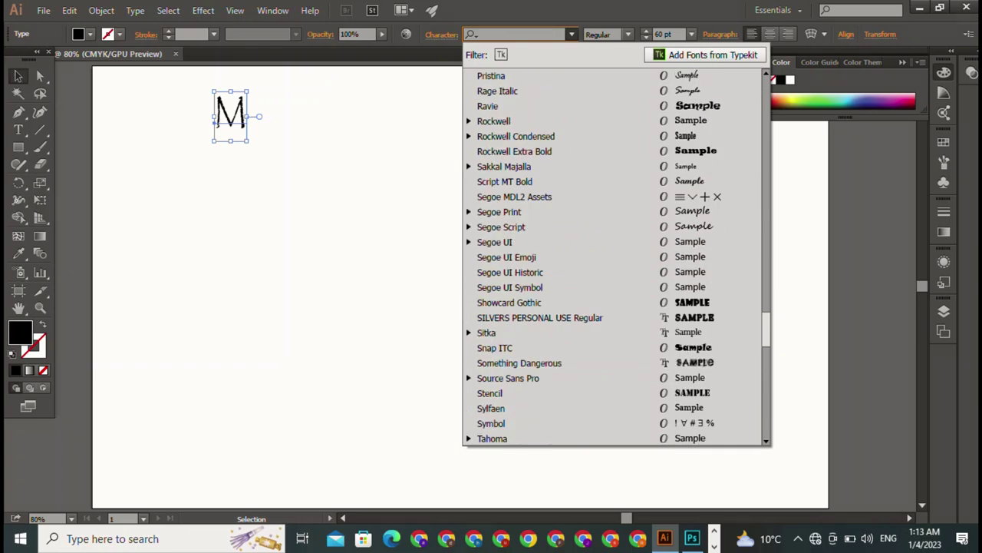
scroll(538, 338, "up", 6)
scroll(538, 338, "up", 6)
scroll(537, 348, "up", 5)
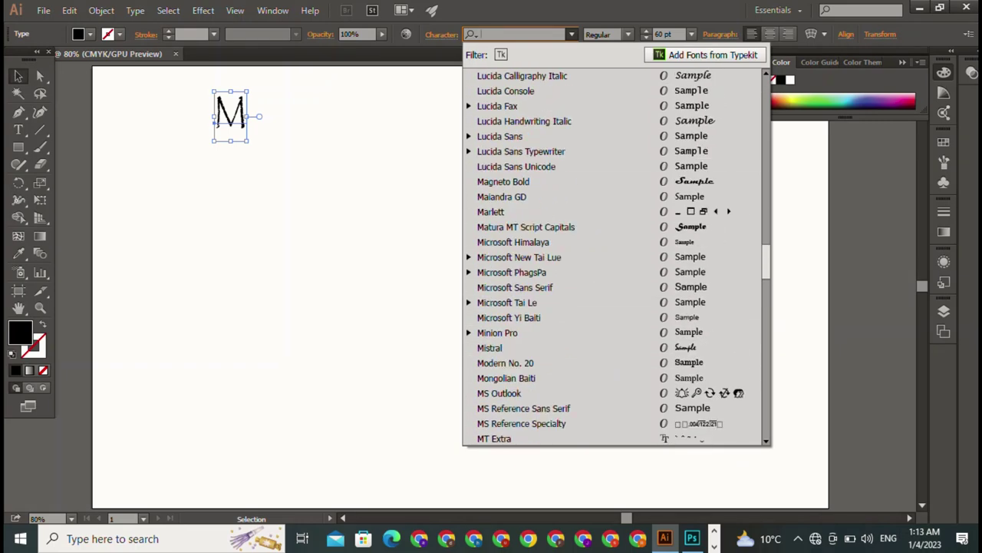
scroll(538, 348, "up", 6)
scroll(537, 197, "up", 1)
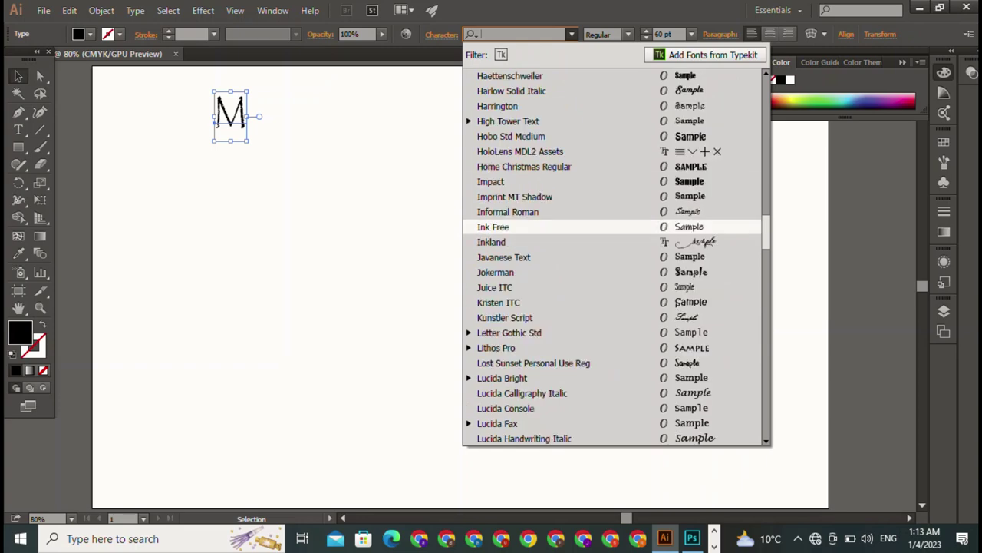
scroll(537, 197, "up", 4)
Step: Try Golden Coast, Fastfood Brush and Felix Titling on the M
left_click(535, 197)
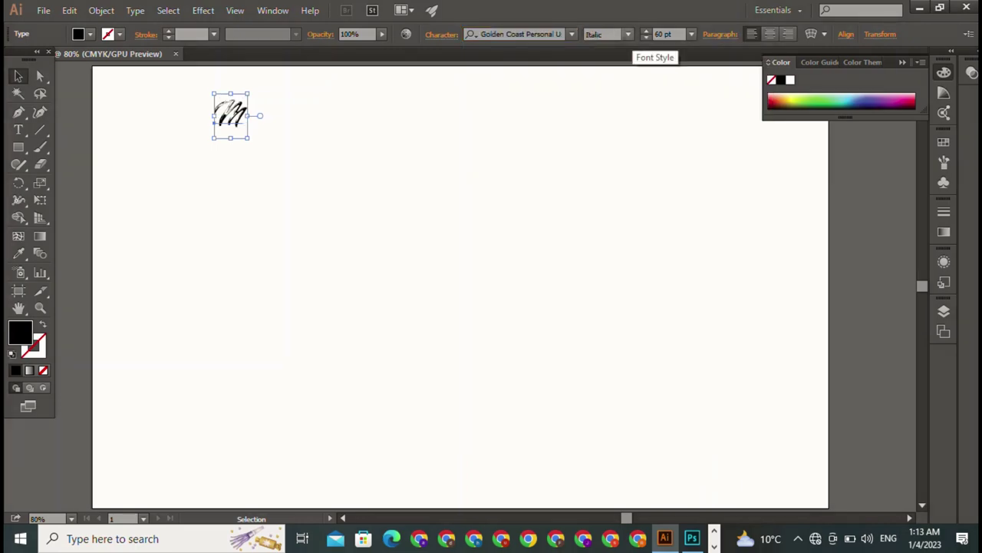
left_click(628, 33)
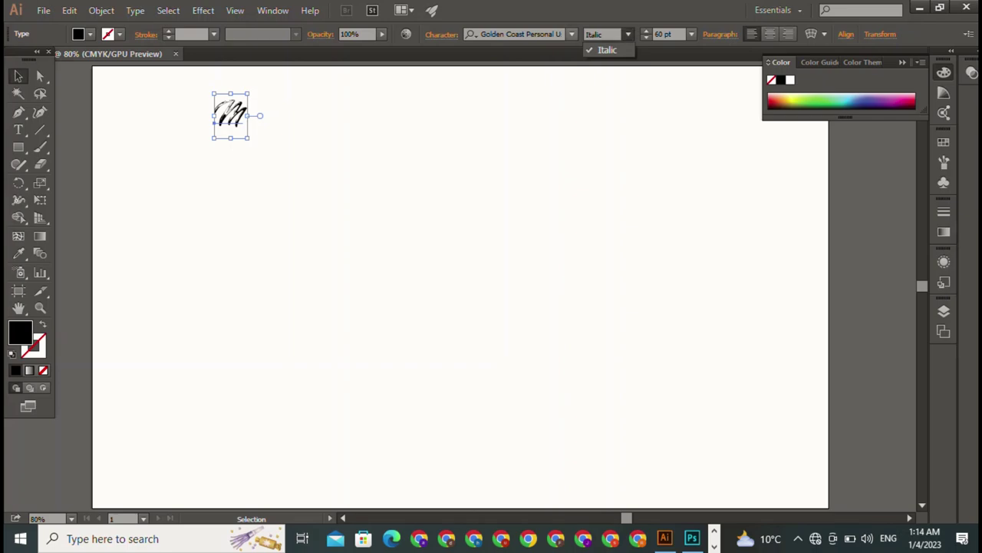
left_click(571, 34)
scroll(537, 424, "up", 3)
scroll(537, 424, "up", 3)
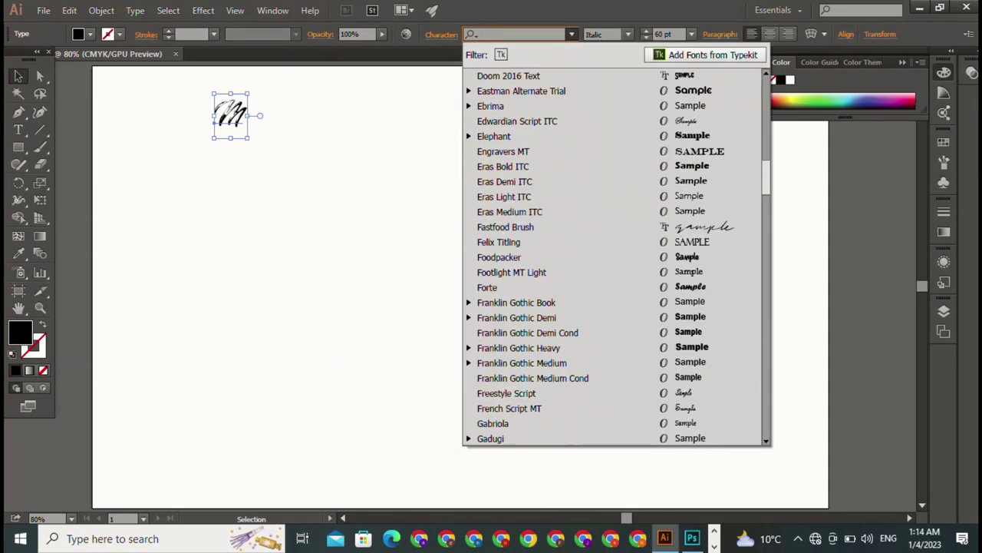
left_click(506, 226)
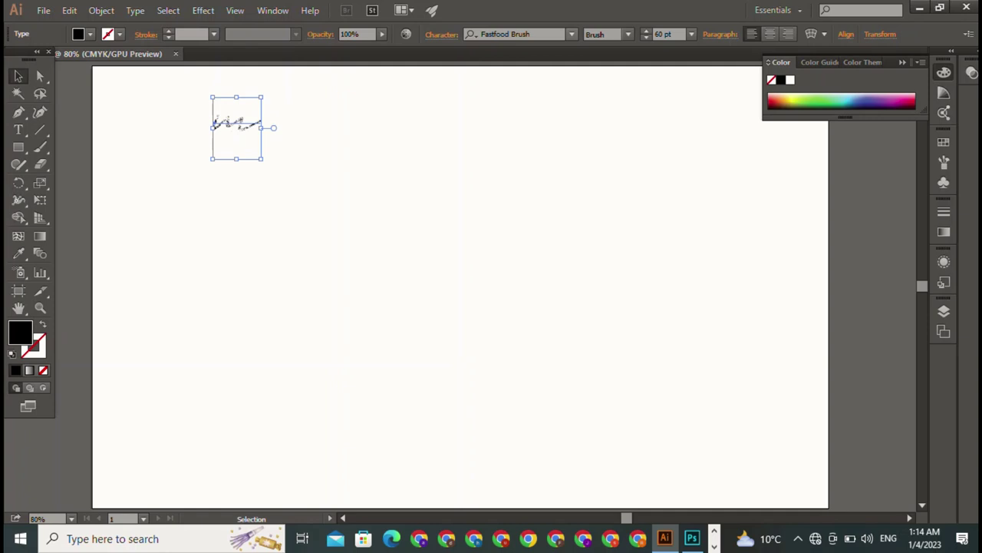
left_click(572, 34)
left_click(499, 242)
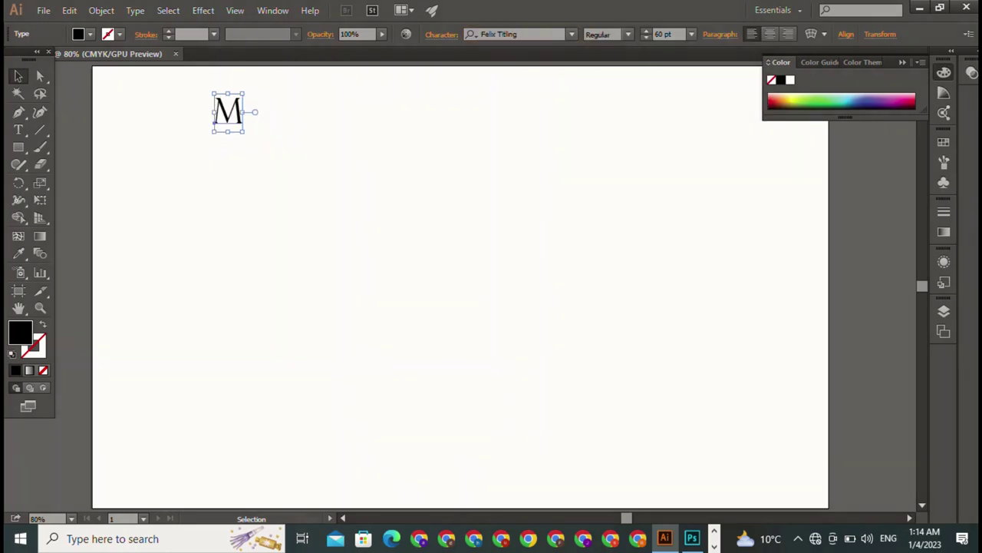
Step: Try Edwardian Script ITC, Eastman Alternate Trial and Doom 2016 Text on the M
left_click(572, 34)
left_click(517, 120)
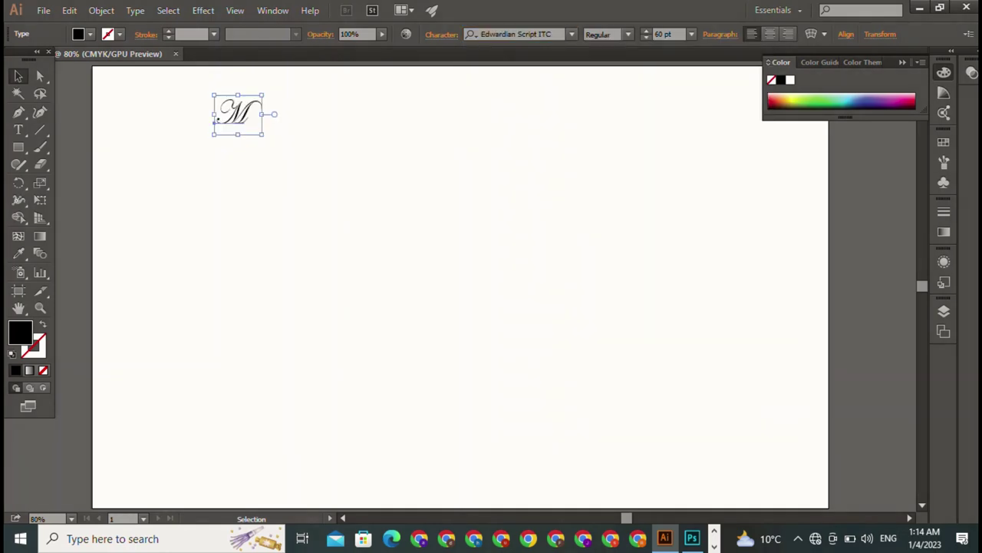
left_click(572, 34)
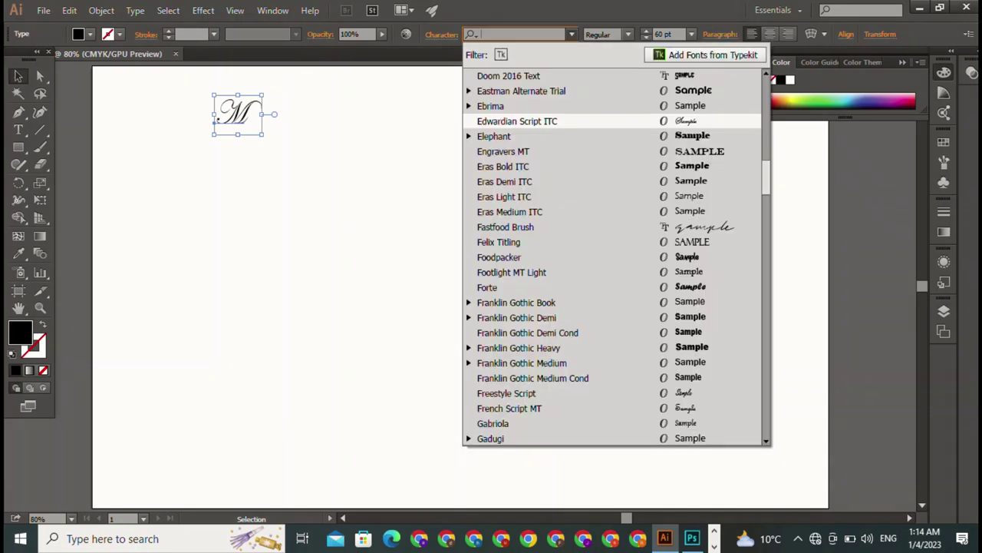
left_click(506, 91)
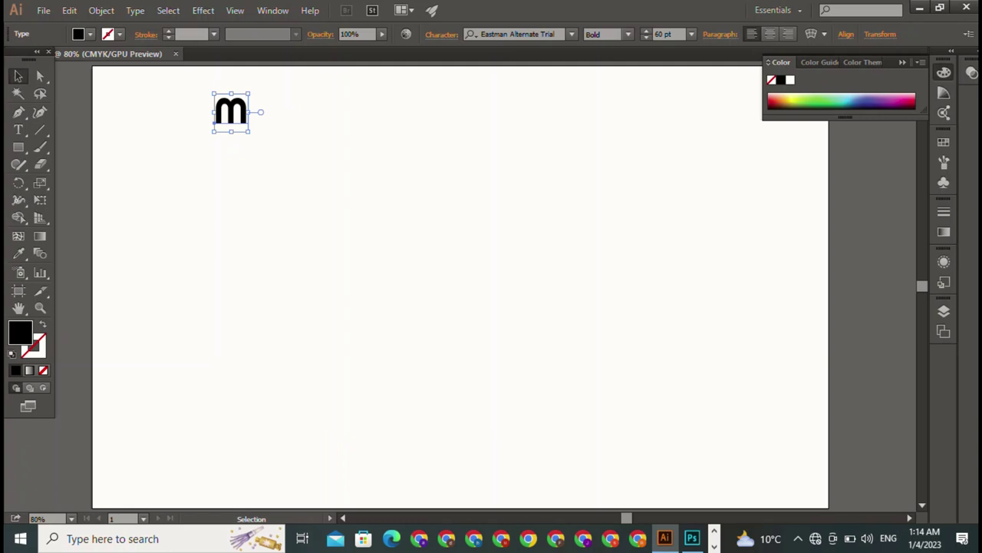
left_click(572, 34)
left_click(506, 75)
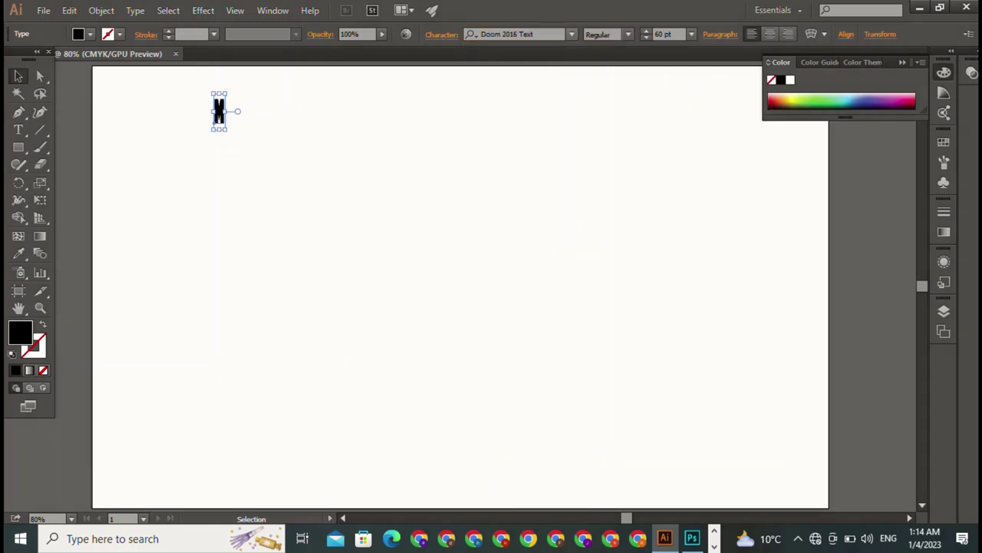
Step: Set the M to Doom 2016 Right, scale it to about 358 pt and widen it
left_click(572, 34)
left_click(507, 118)
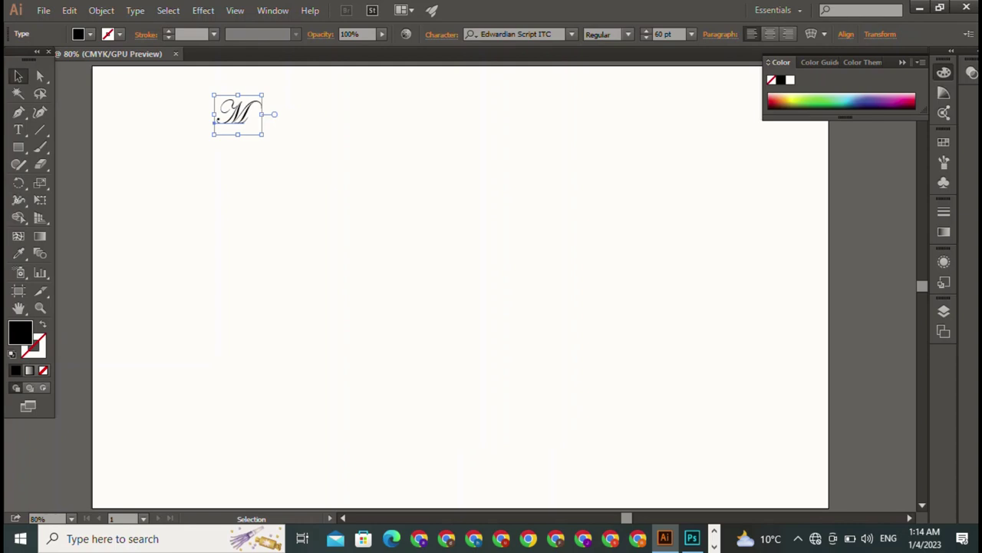
left_click(572, 34)
scroll(615, 253, "up", 2)
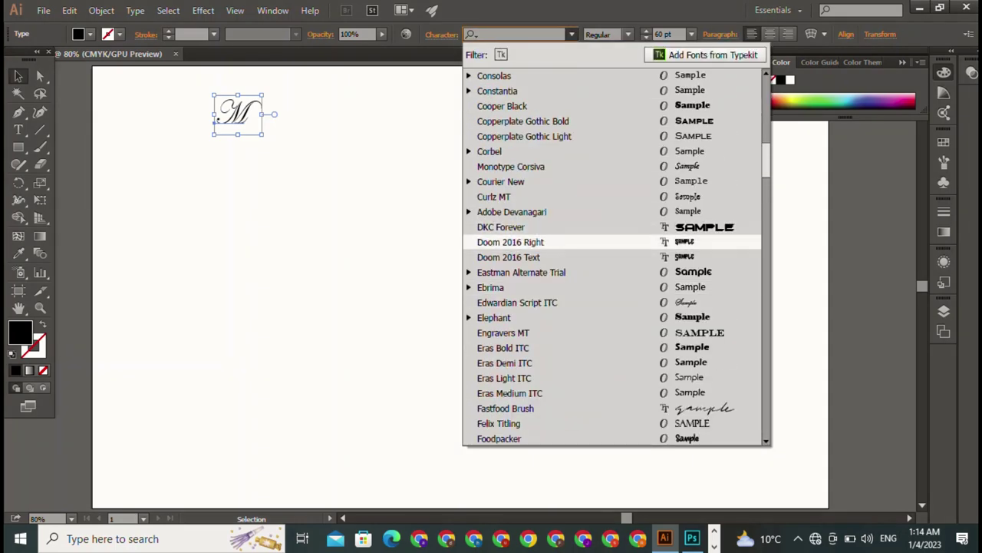
left_click(510, 241)
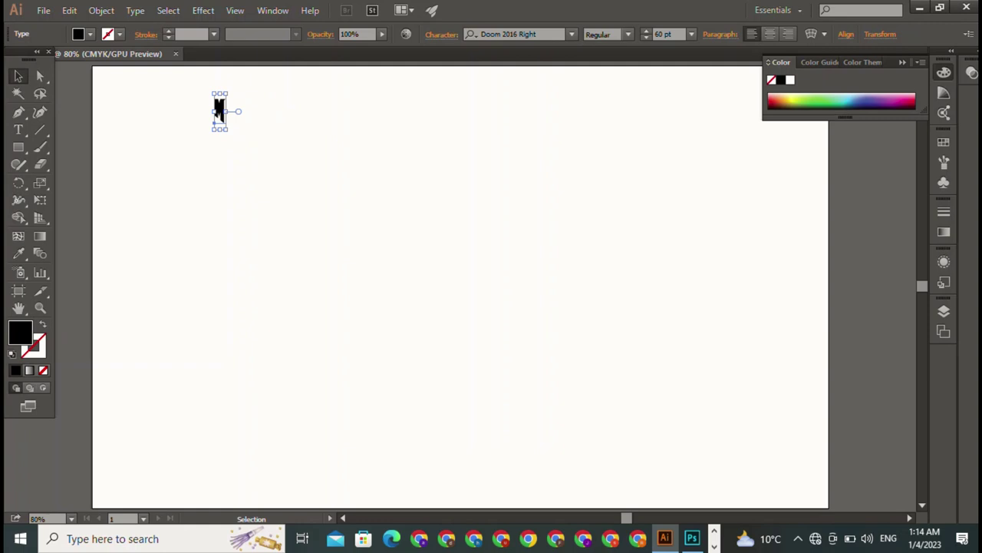
left_click_drag(227, 129, 284, 307)
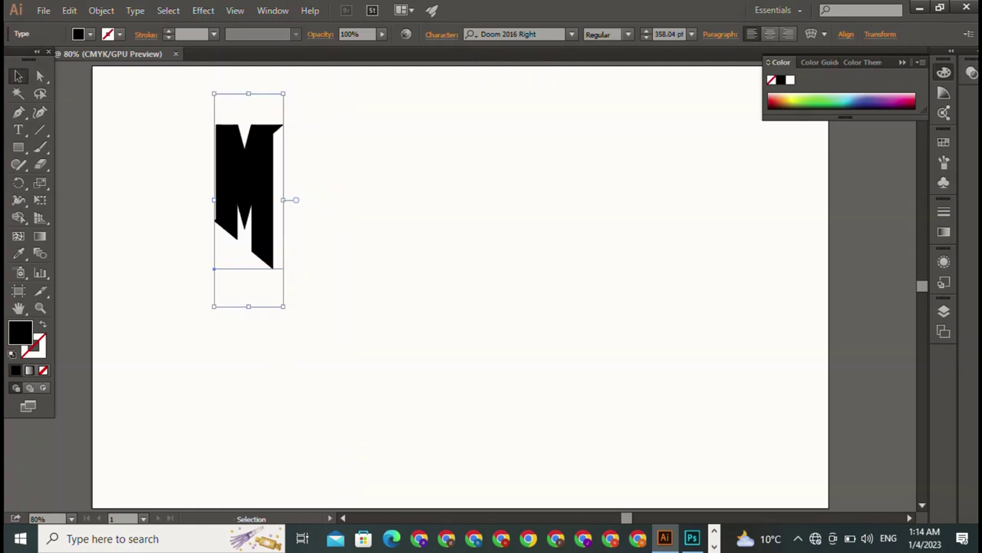
left_click_drag(284, 199, 350, 200)
key("ctrl+shift+a")
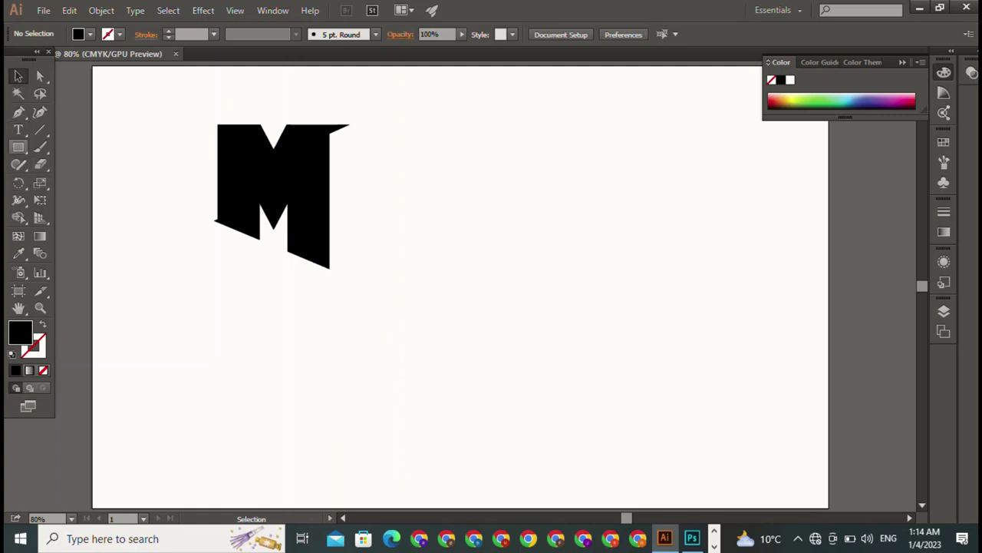
Step: Draw a black circle about 118.75 pt across, butted against the M's lower right
left_click_drag(18, 146, 88, 180)
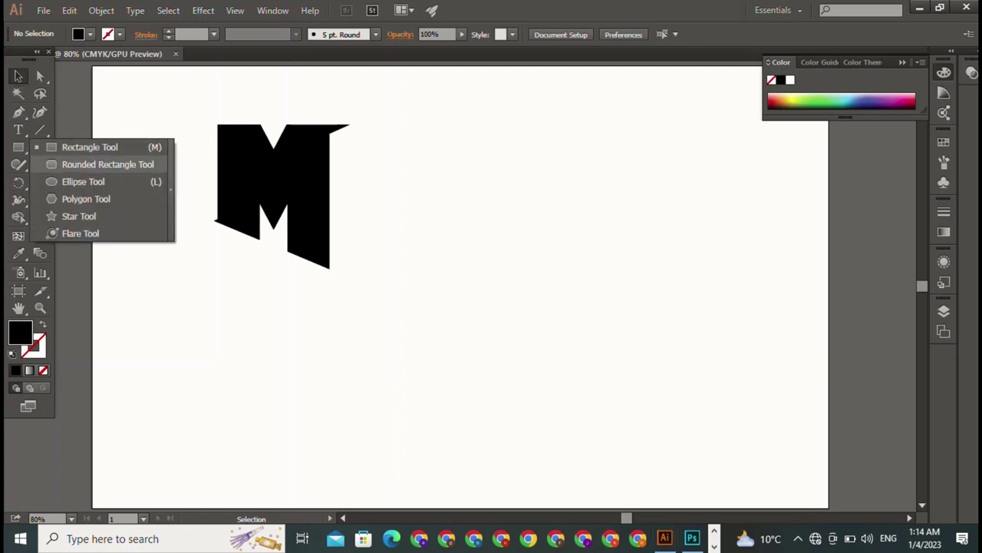
left_click_drag(347, 213, 417, 284)
left_click_drag(387, 254, 371, 238)
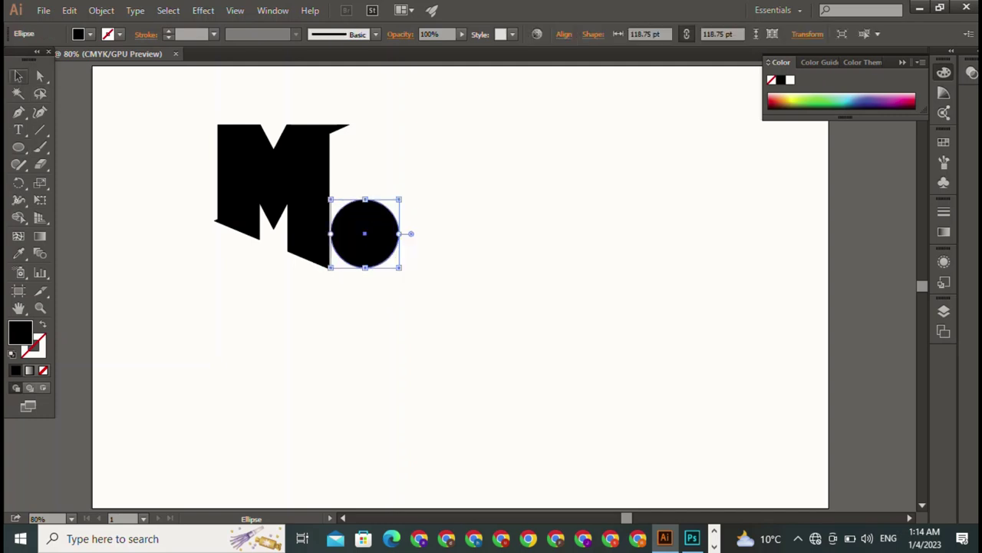
left_click(19, 76)
key("ctrl+shift+a")
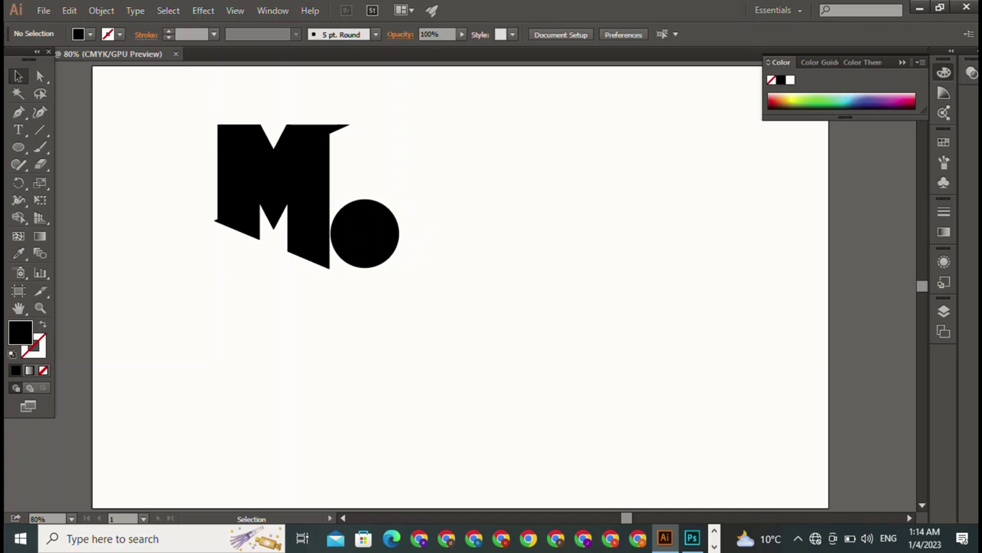
Step: Start the pen-drawn N with its top edge and left leg beside the circle
left_click(18, 112)
left_click(337, 177)
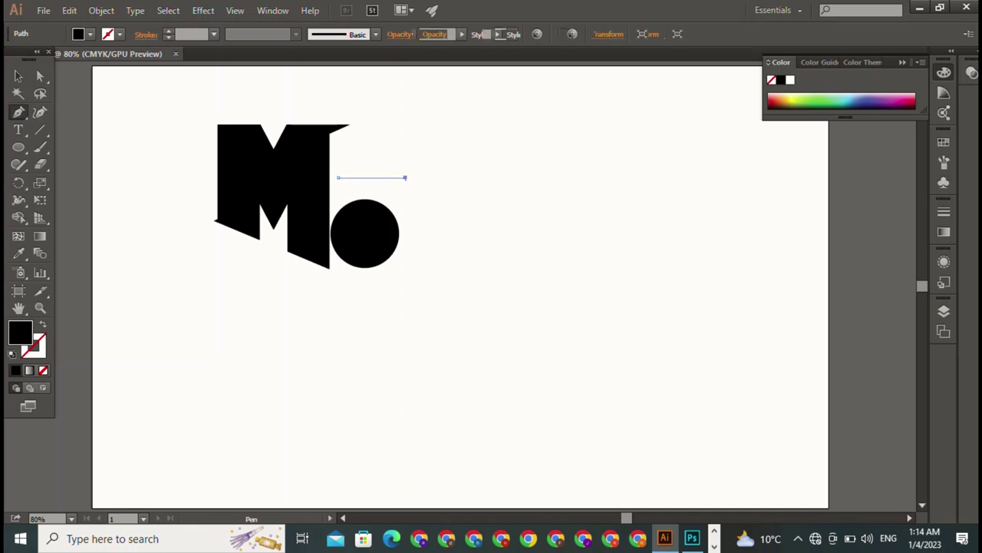
left_click(405, 177)
left_click(405, 257)
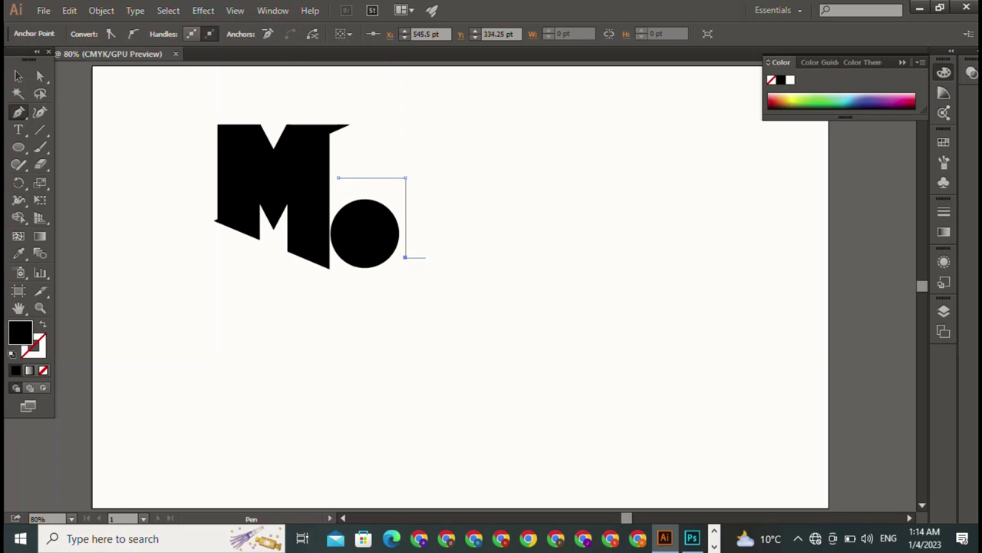
left_click(421, 257)
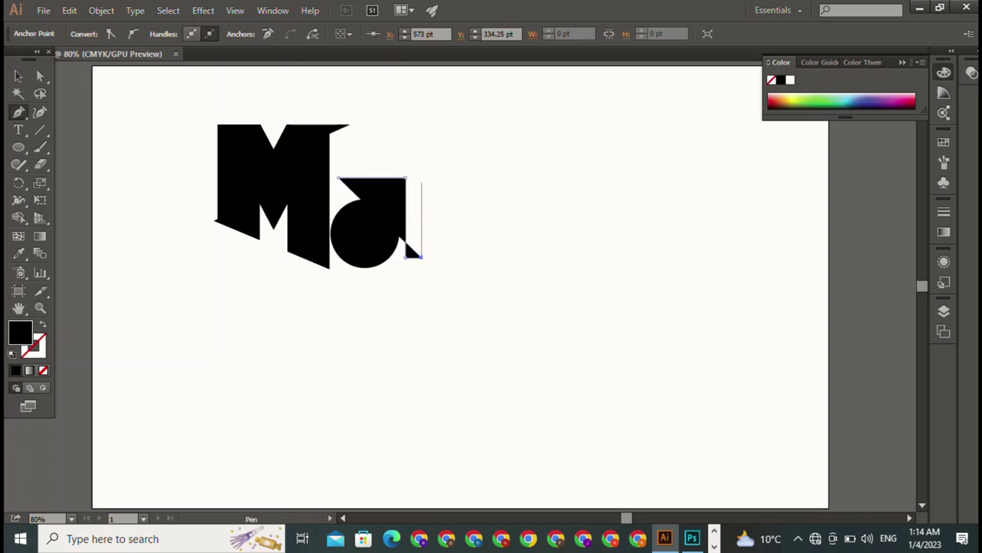
left_click(422, 190)
Step: Complete the N's inner arch and right leg, then close the path and deselect
left_click(461, 190)
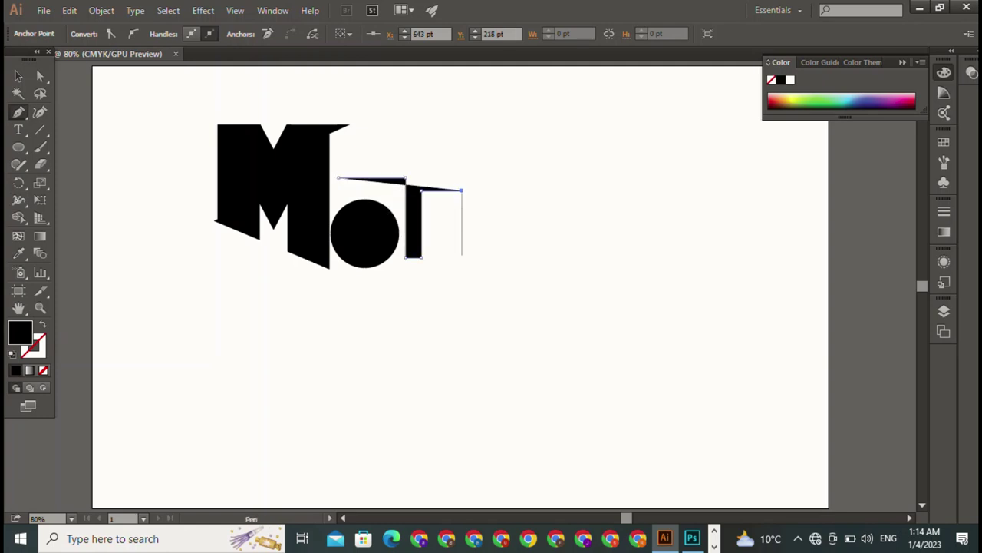
left_click(461, 258, "shift")
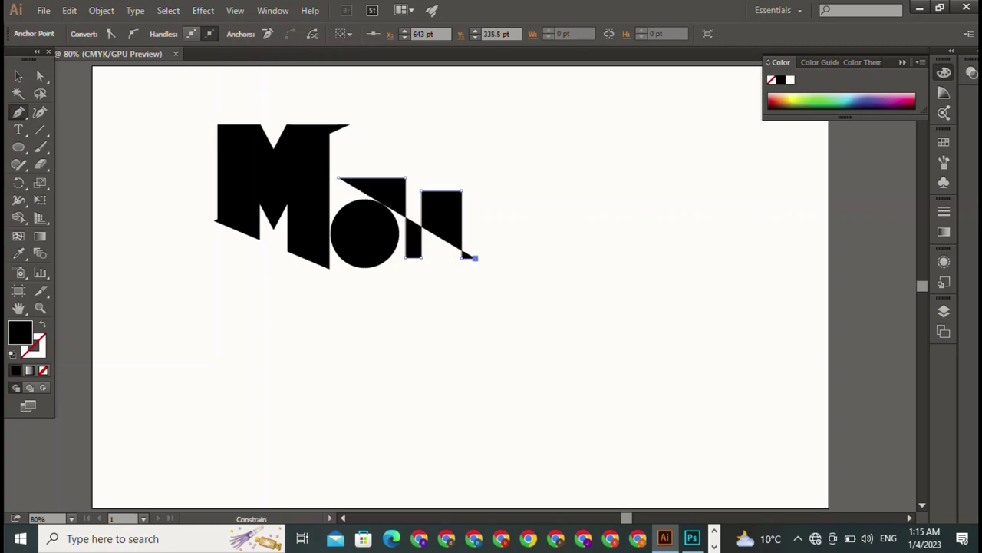
left_click(476, 258, "shift")
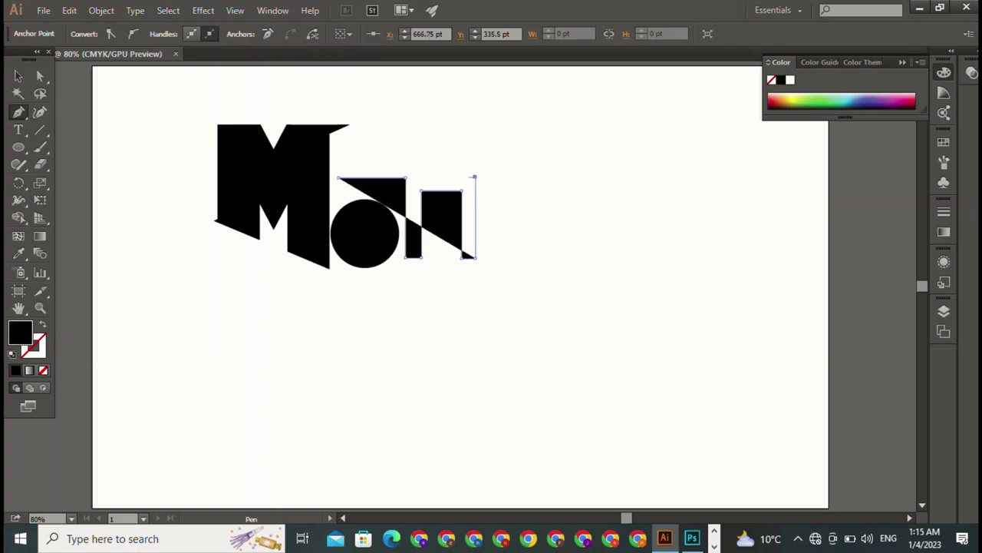
left_click(475, 177)
left_click(338, 178)
left_click(338, 178)
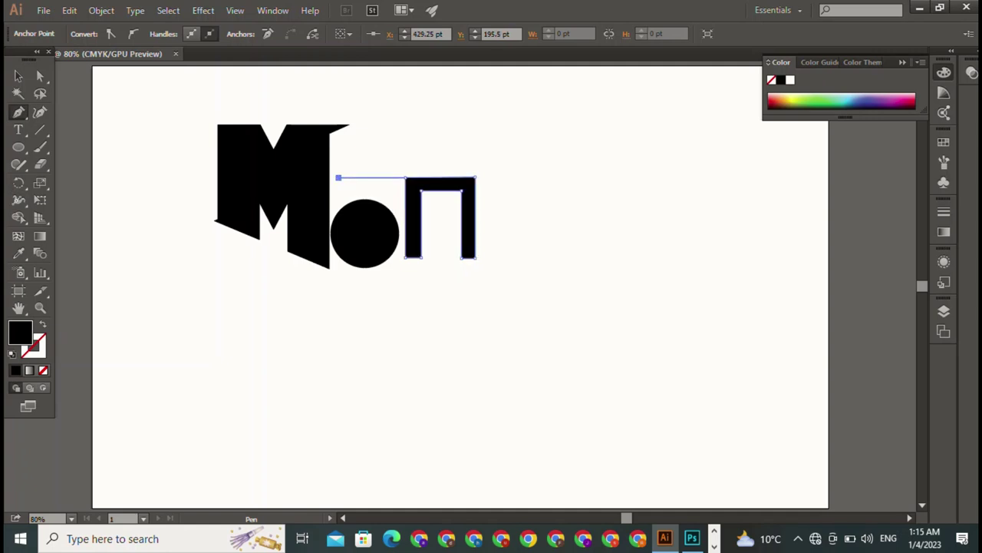
key("v")
key("ctrl+shift+a")
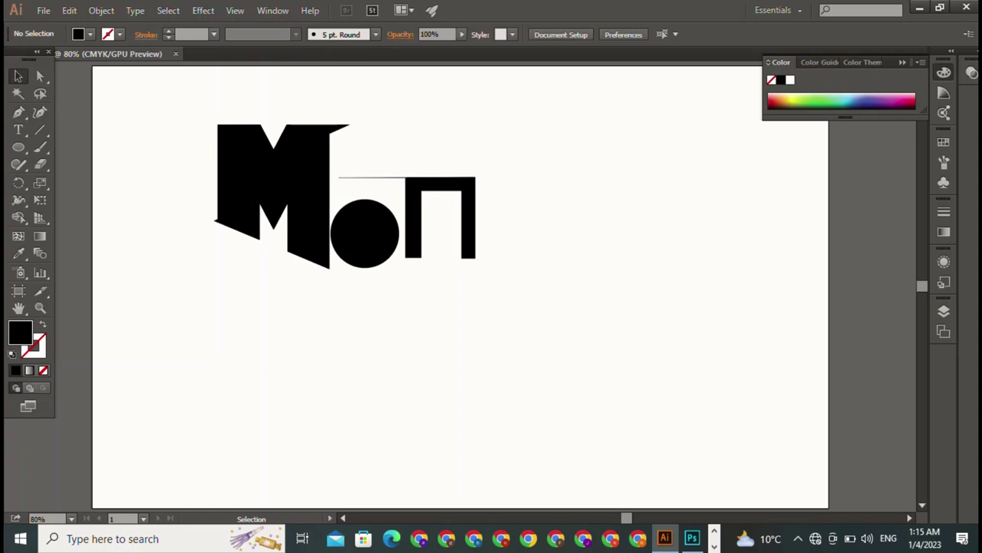
Step: Type KEY, enlarge it to about 102 pt, and widen it above the circle and N
key("t")
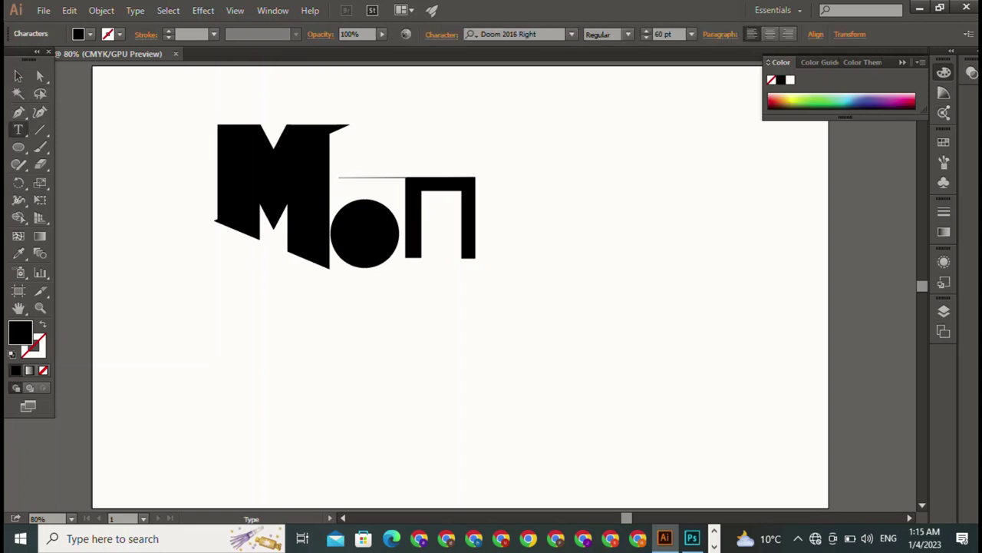
left_click(479, 131)
type("K")
type("EY")
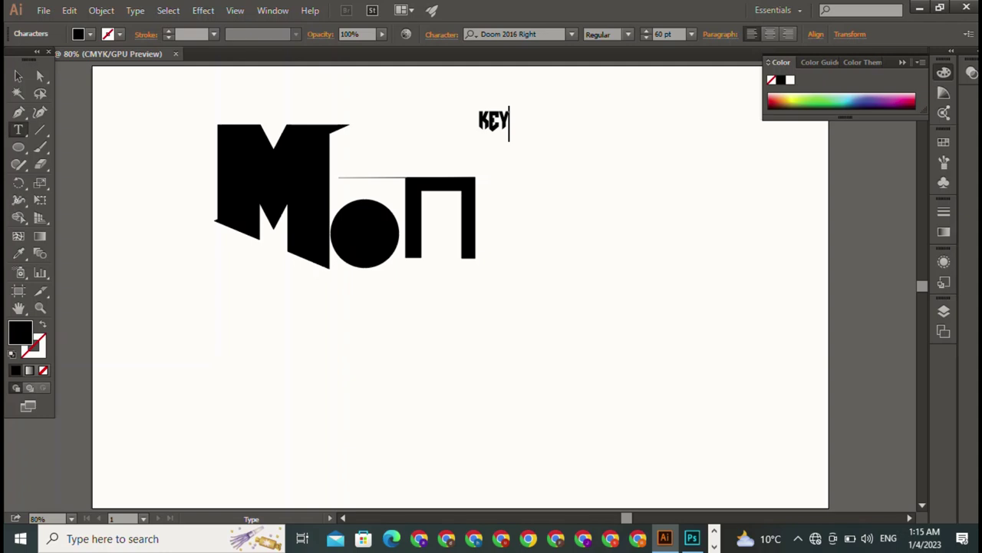
key("Escape")
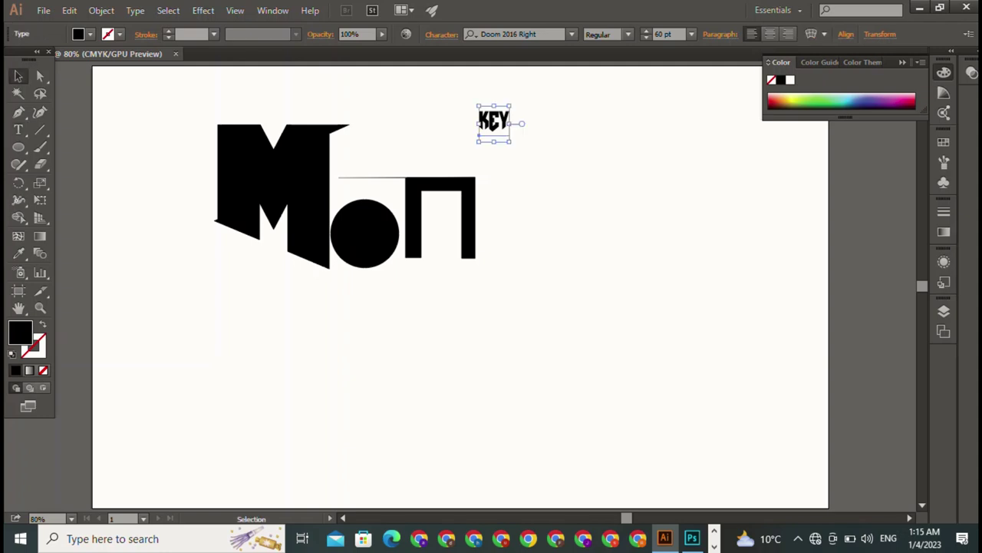
left_click_drag(510, 105, 587, 80)
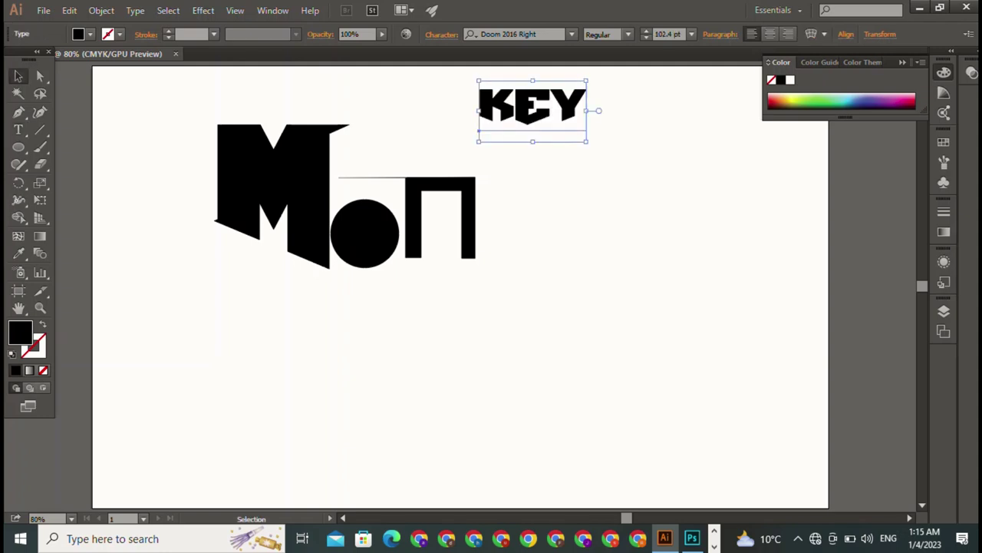
left_click_drag(533, 105, 401, 156)
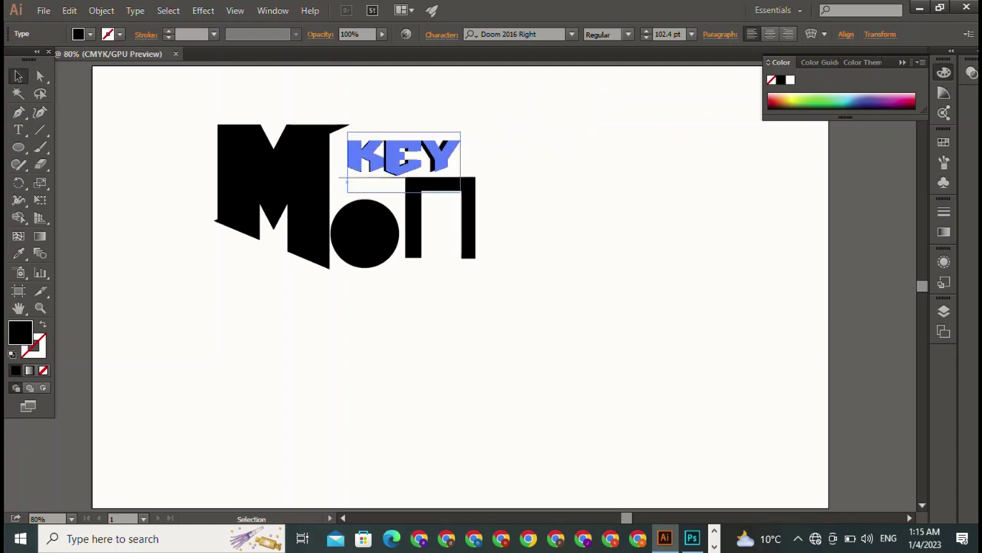
left_click_drag(454, 161, 476, 161)
left_click(583, 345)
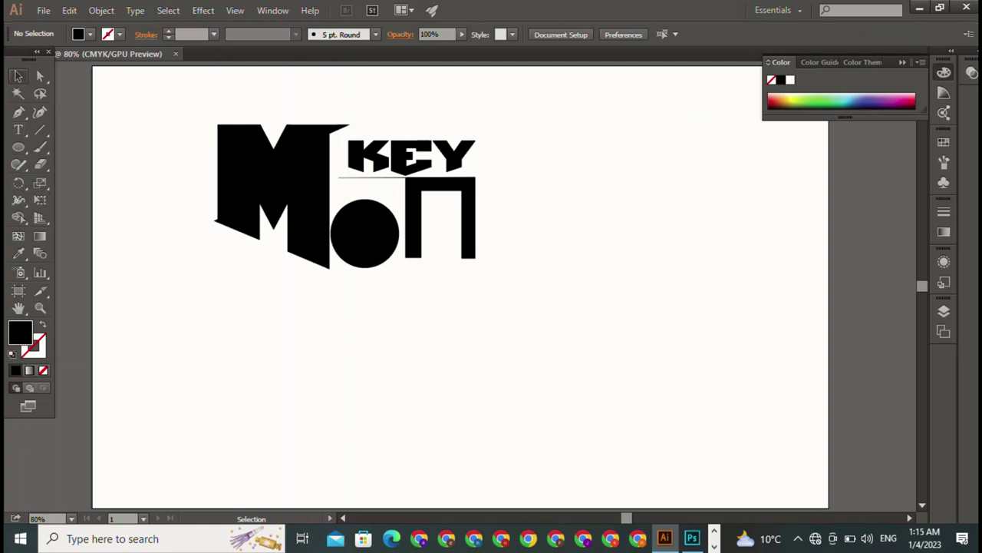
Step: Type the small word PLYES and place it between KEY and the circle
key("t")
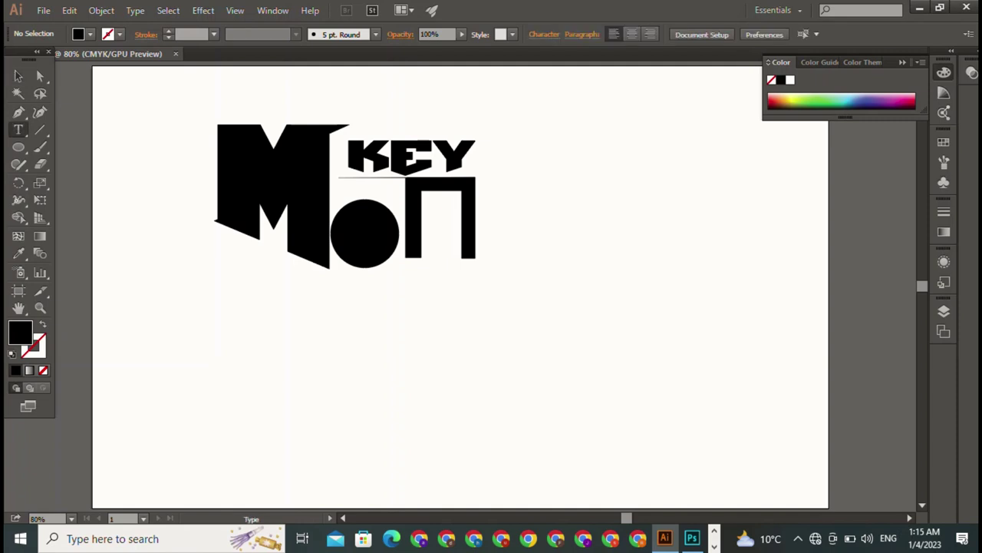
left_click(570, 194)
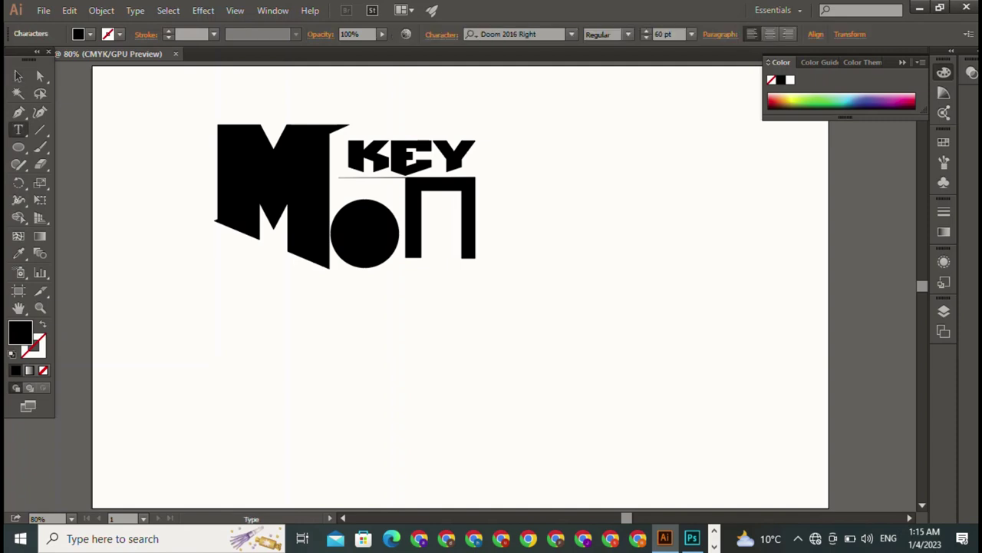
type("PL")
type("YER")
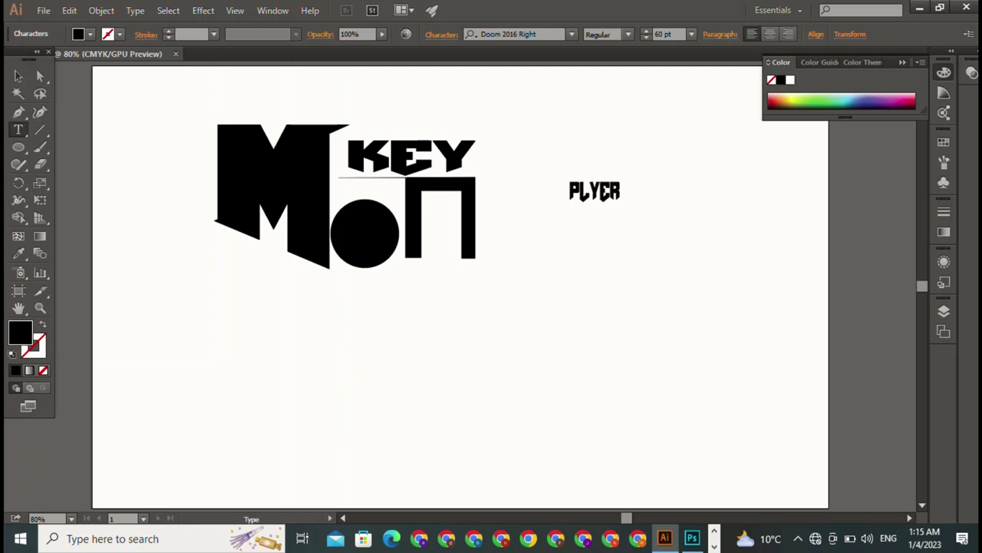
key("BackSpace")
type("S")
key("Escape")
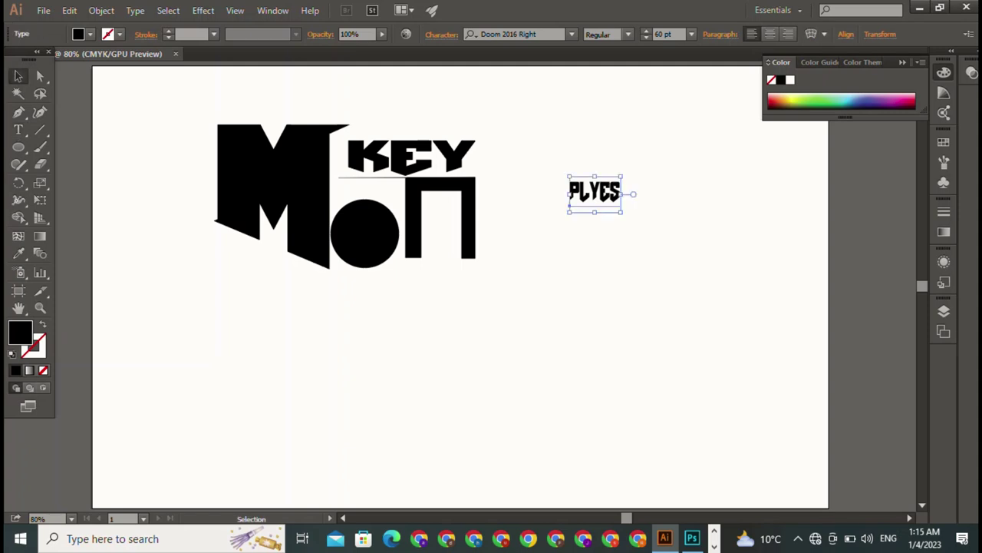
mouse_move(598, 201)
left_mouse_down()
mouse_move(371, 204)
mouse_move(373, 192)
left_mouse_up()
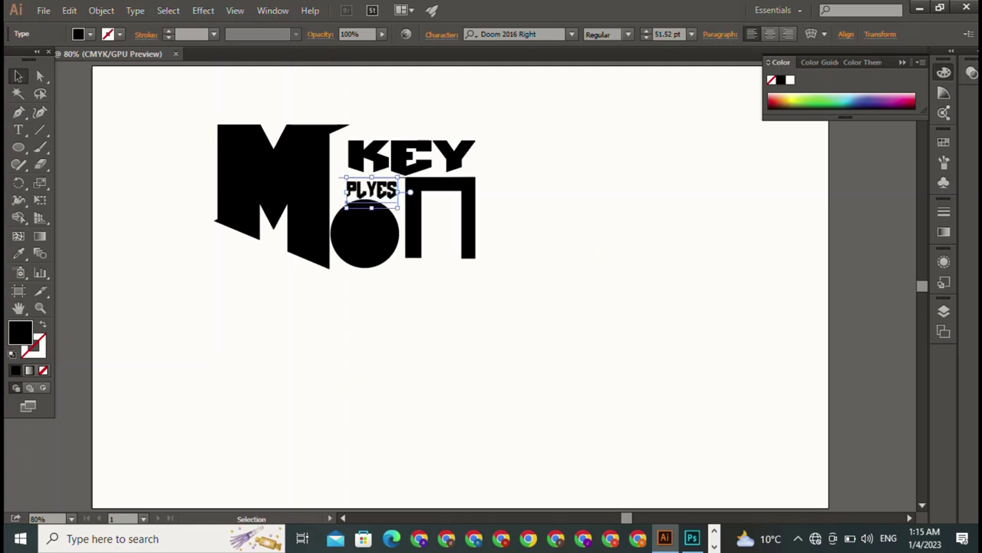
key("ctrl+shift+a")
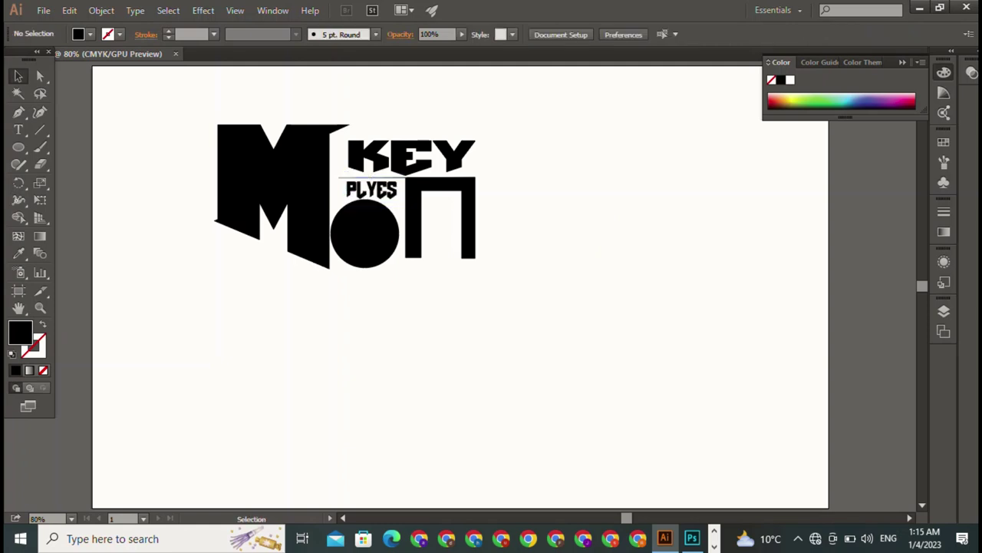